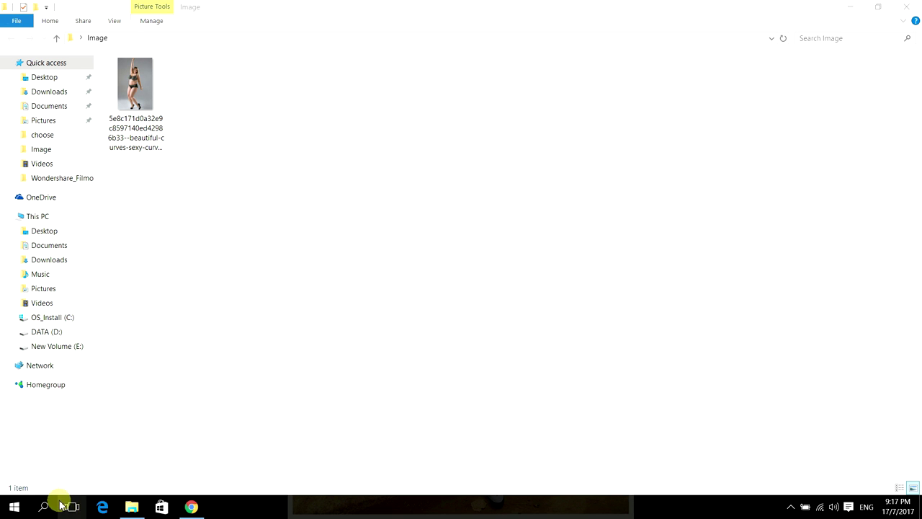
- Launch Adobe Photoshop CC 2017 from the Start menu
left_click(14, 506)
left_click(93, 255)
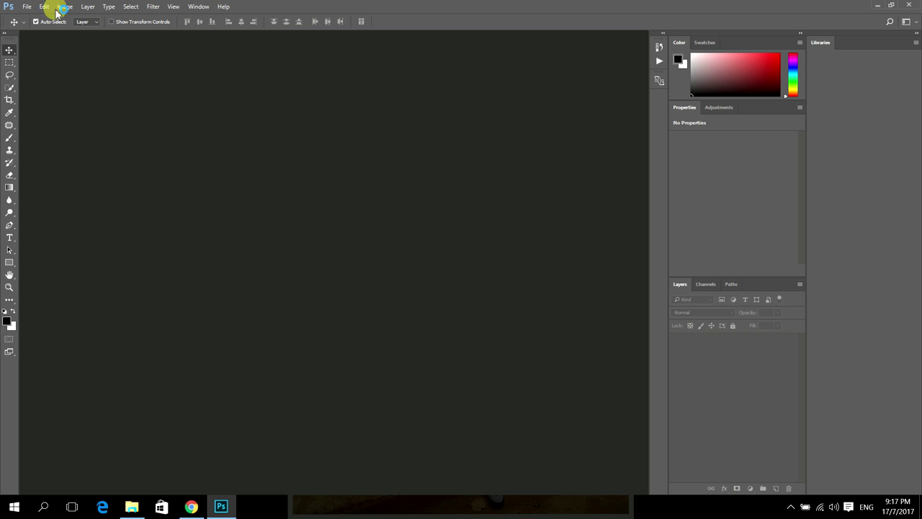
- Open the full-length photo and convert its locked Background into editable Layer 0
left_click(28, 7)
left_click(26, 8)
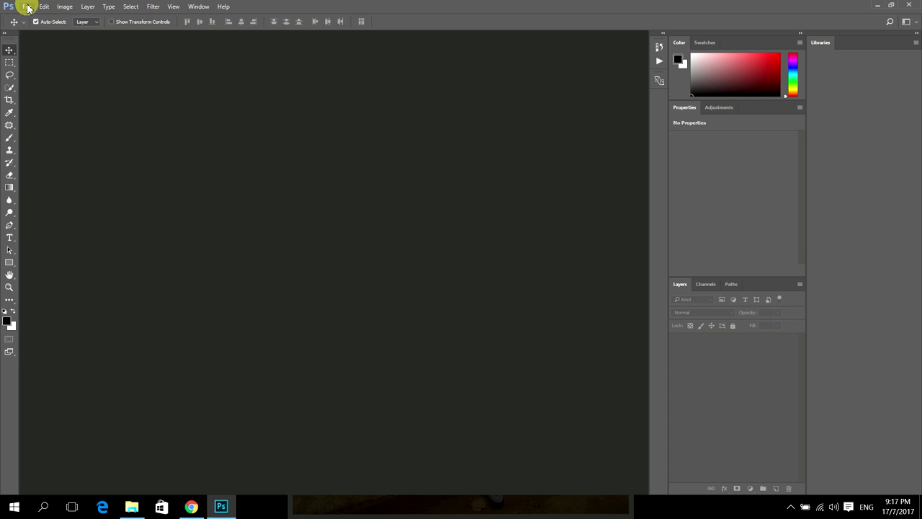
left_click(36, 30)
left_click(149, 115)
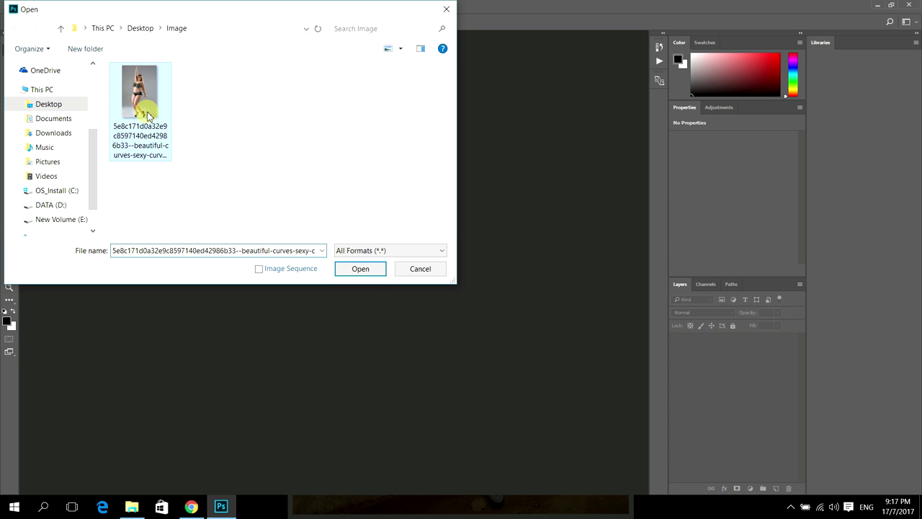
left_click(358, 269)
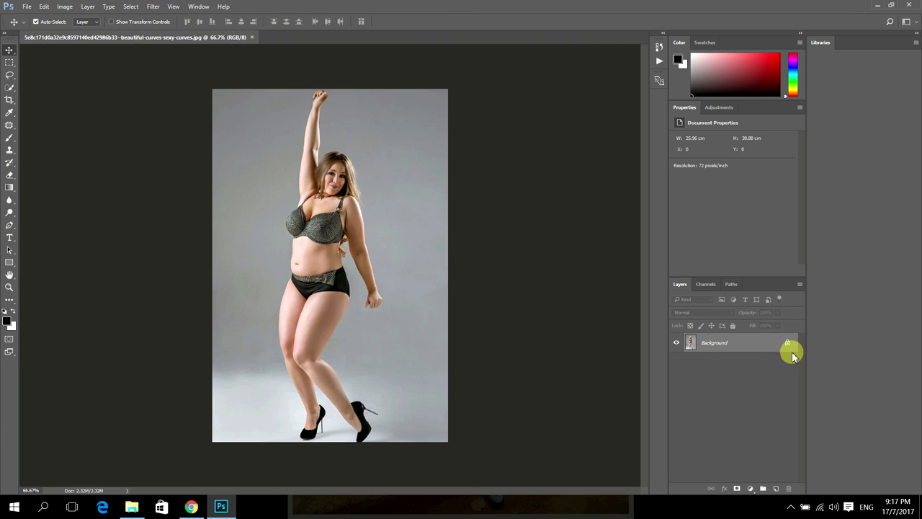
double_click(769, 347)
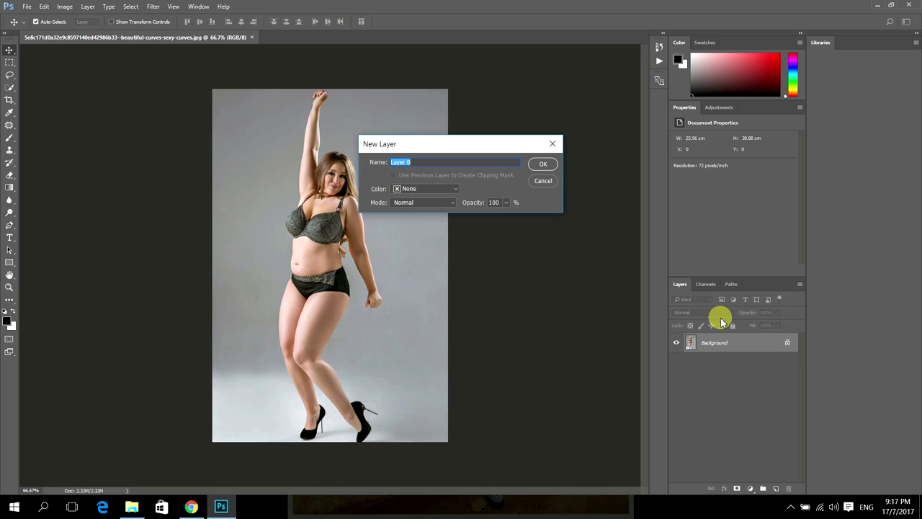
left_click(543, 166)
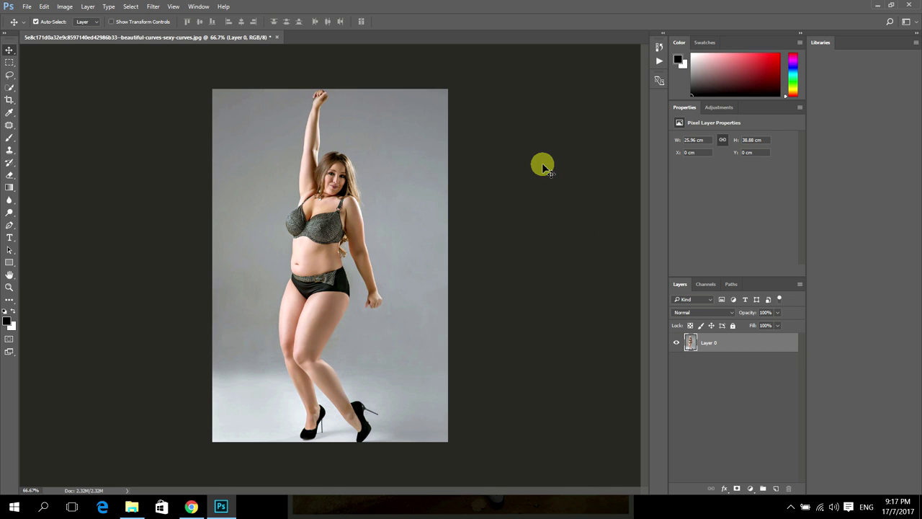
- In Liquify, push the left thigh inward with Forward Warp at brush size 100
left_click(154, 6)
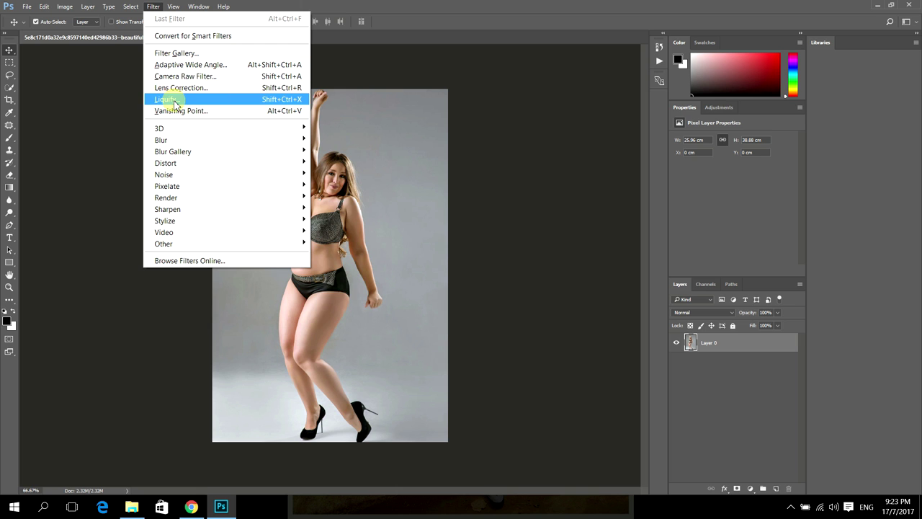
left_click(174, 102)
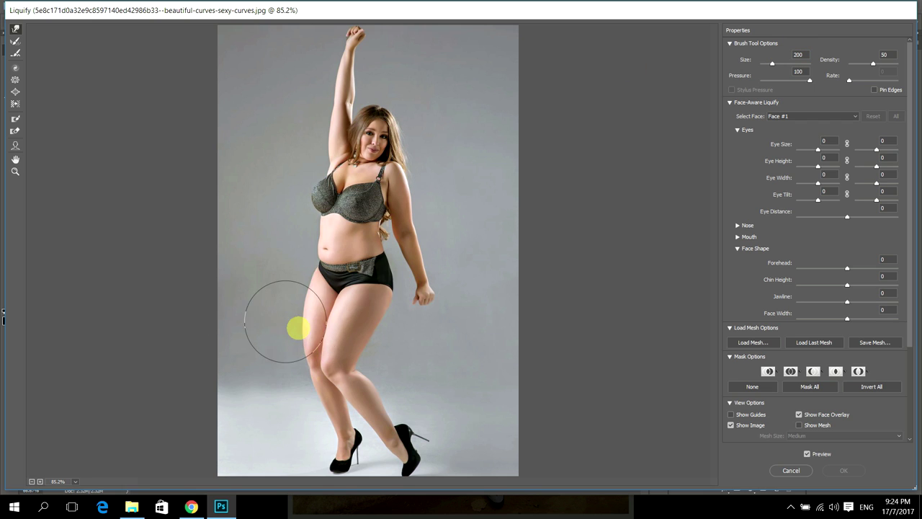
mouse_move(298, 319)
left_mouse_down()
mouse_move(340, 327)
mouse_move(349, 340)
left_mouse_up()
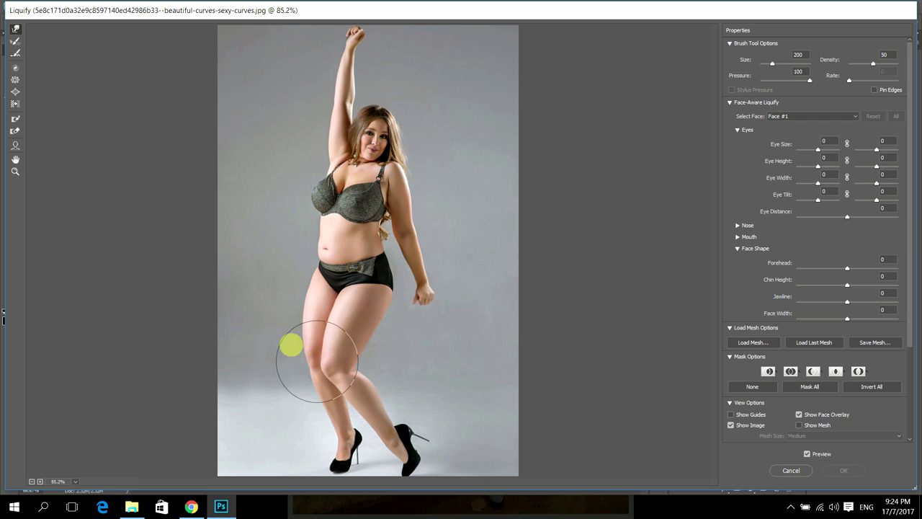
left_click(780, 188)
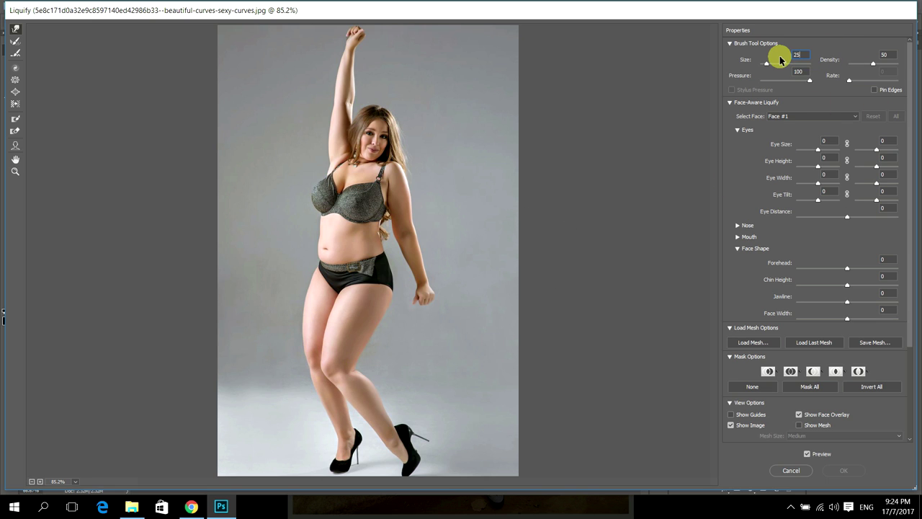
mouse_move(237, 333)
left_mouse_down()
mouse_move(305, 311)
mouse_move(300, 291)
mouse_move(288, 354)
mouse_move(391, 323)
mouse_move(309, 282)
mouse_move(310, 251)
mouse_move(324, 247)
mouse_move(328, 165)
mouse_move(305, 195)
mouse_move(283, 319)
mouse_move(345, 370)
mouse_move(381, 339)
mouse_move(366, 347)
mouse_move(381, 373)
mouse_move(285, 315)
mouse_move(278, 327)
mouse_move(305, 189)
mouse_move(307, 97)
mouse_move(428, 249)
mouse_move(429, 201)
mouse_move(406, 219)
mouse_move(448, 228)
mouse_move(461, 284)
mouse_move(398, 338)
mouse_move(391, 370)
mouse_move(469, 301)
left_mouse_up()
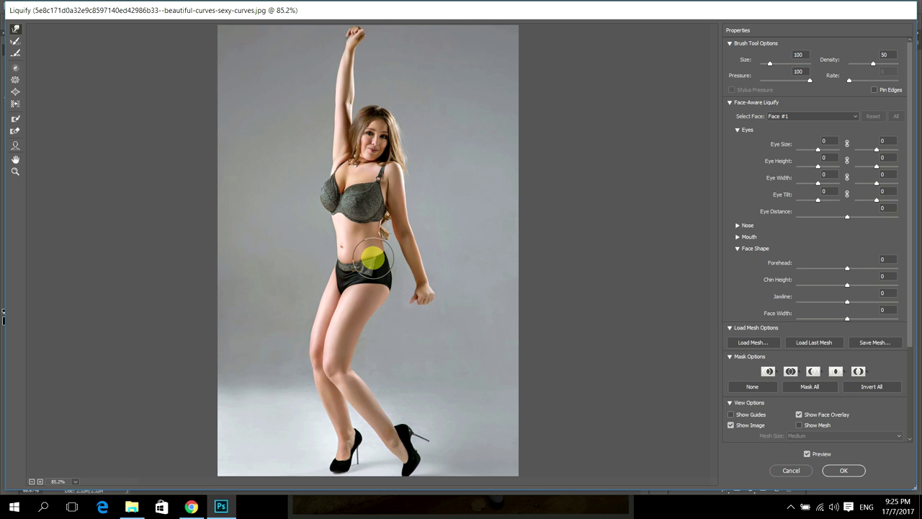
- Push the belly, belt area and both sides of the waist inward with Forward Warp
scroll(367, 257, "up", 4)
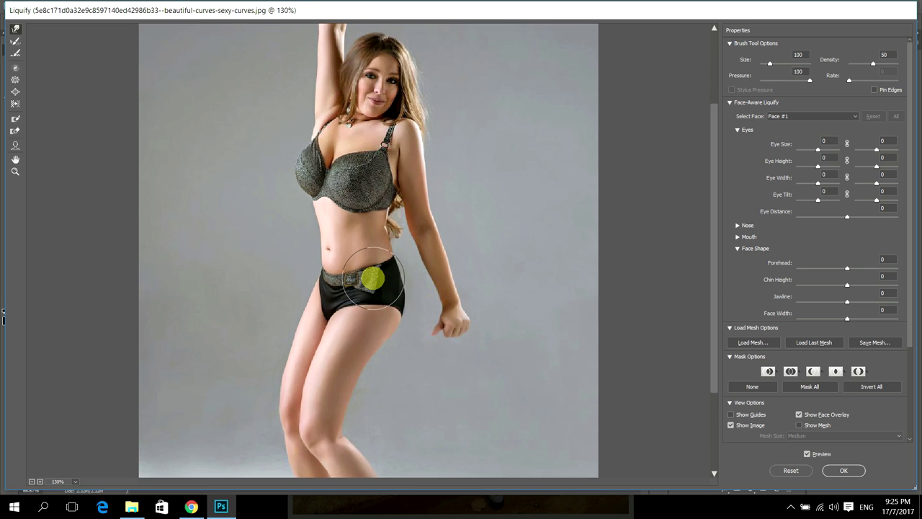
scroll(372, 279, "up", 1)
scroll(373, 281, "up", 1)
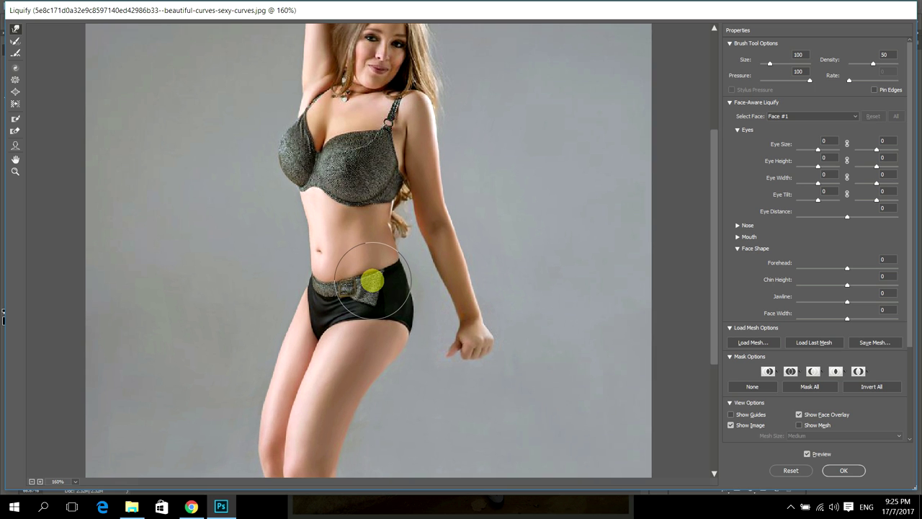
scroll(370, 278, "up", 1)
scroll(372, 276, "up", 2)
mouse_move(382, 270)
left_mouse_down()
mouse_move(348, 282)
mouse_move(391, 274)
mouse_move(382, 285)
mouse_move(336, 288)
mouse_move(312, 278)
mouse_move(404, 257)
mouse_move(391, 232)
mouse_move(401, 237)
left_mouse_up()
mouse_move(291, 203)
left_mouse_down()
mouse_move(285, 200)
mouse_move(350, 118)
mouse_move(325, 191)
mouse_move(376, 199)
mouse_move(334, 153)
mouse_move(371, 202)
left_mouse_up()
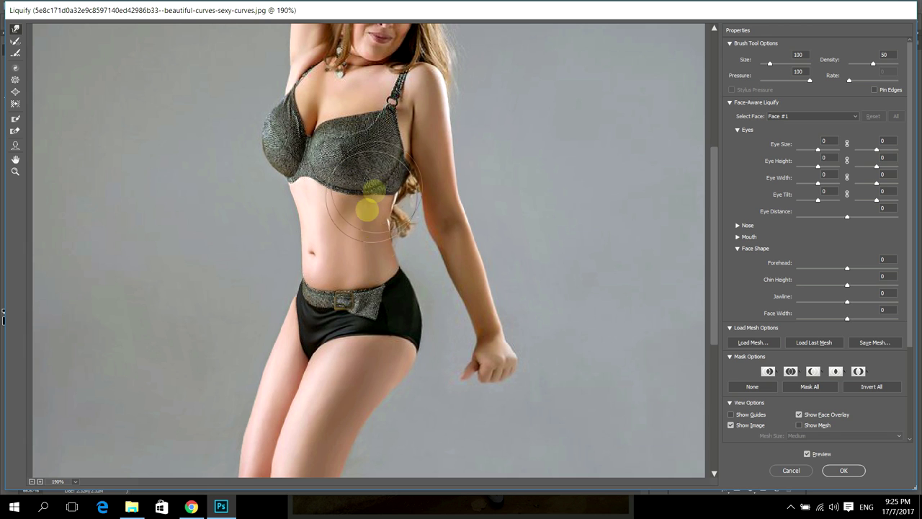
- Shrink the bust and hip with the Pucker tool
left_click(15, 79)
mouse_move(339, 154)
left_mouse_down()
mouse_move(278, 148)
mouse_move(288, 118)
mouse_move(319, 99)
mouse_move(352, 108)
left_mouse_up()
scroll(363, 165, "up", 3)
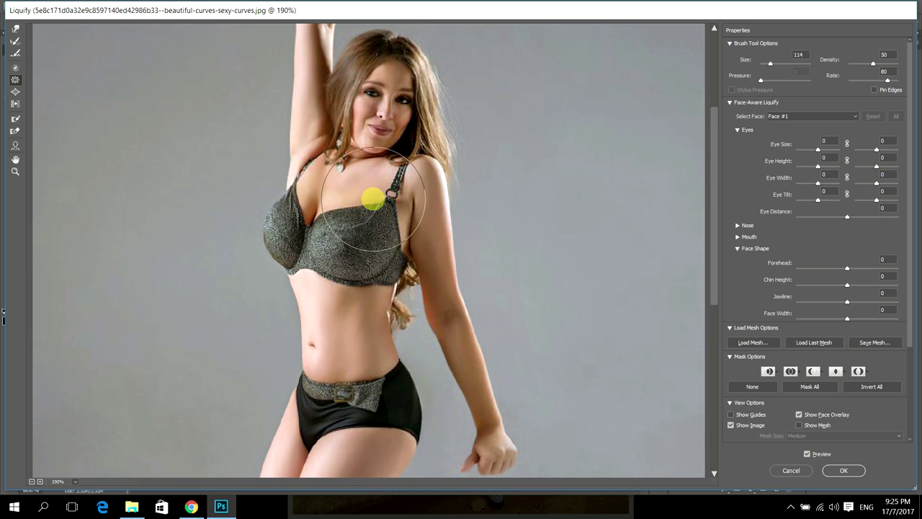
scroll(346, 216, "down", 5)
mouse_move(329, 243)
left_mouse_down()
mouse_move(354, 299)
mouse_move(303, 299)
mouse_move(240, 389)
left_mouse_up()
- Switch back to Forward Warp and adjust the view around the upper figure
key("w")
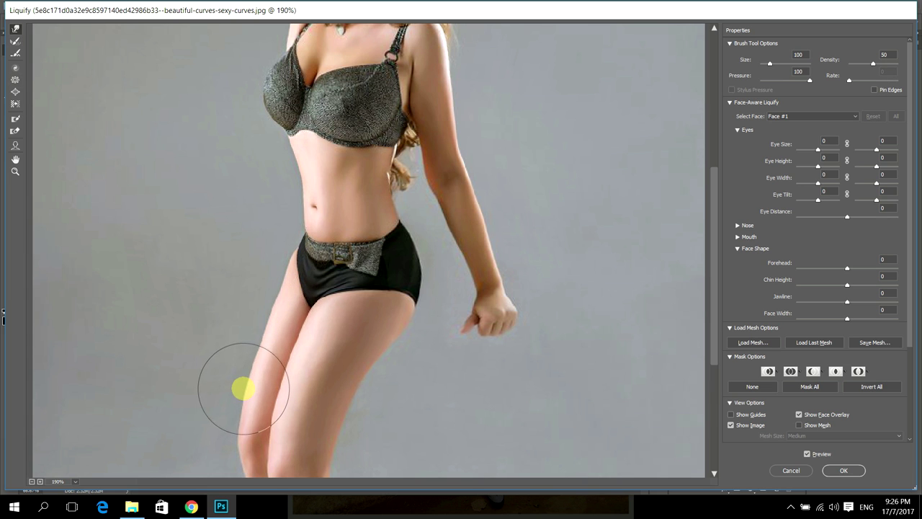
scroll(242, 388, "down", 3)
scroll(264, 323, "down", 3)
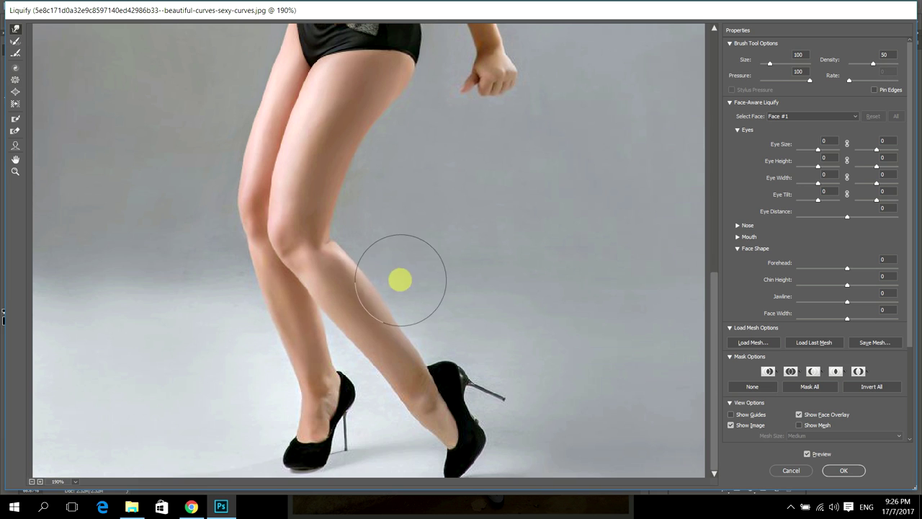
scroll(393, 239, "up", 3)
scroll(264, 280, "up", 3)
scroll(285, 300, "up", 3)
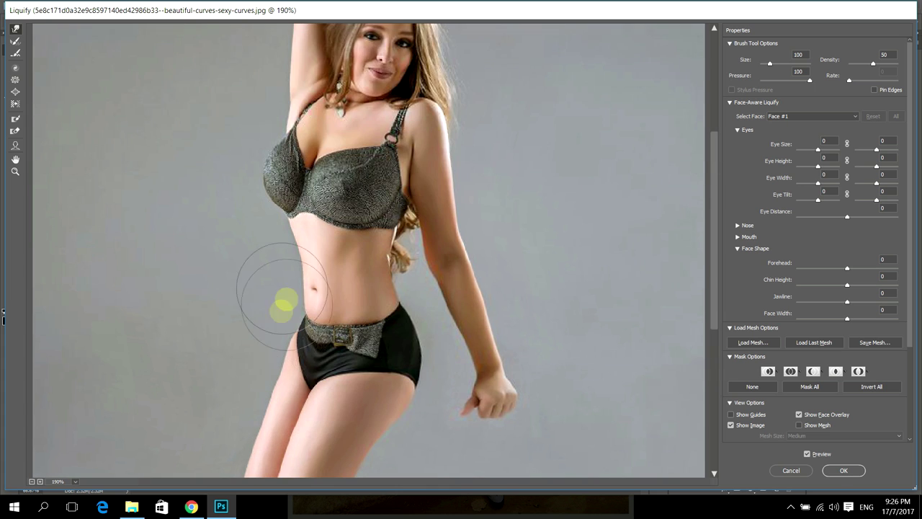
scroll(278, 339, "down", 3)
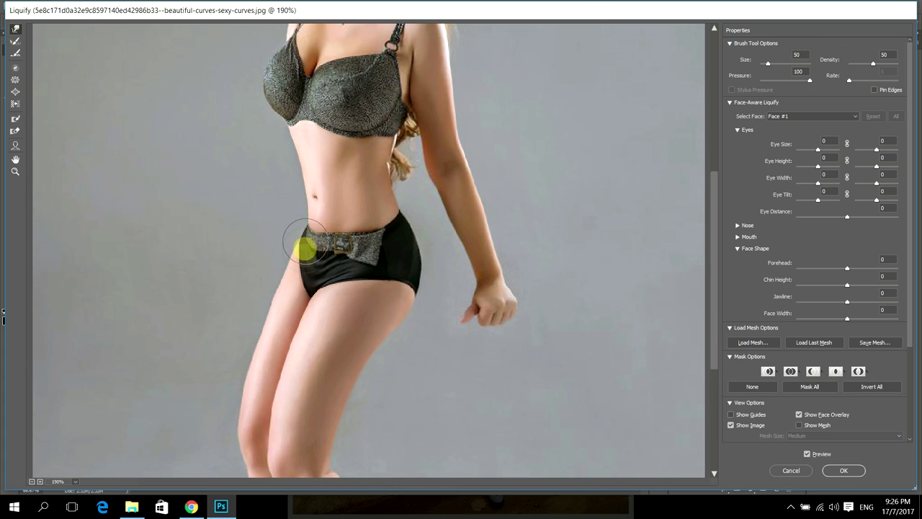
scroll(402, 216, "up", 3)
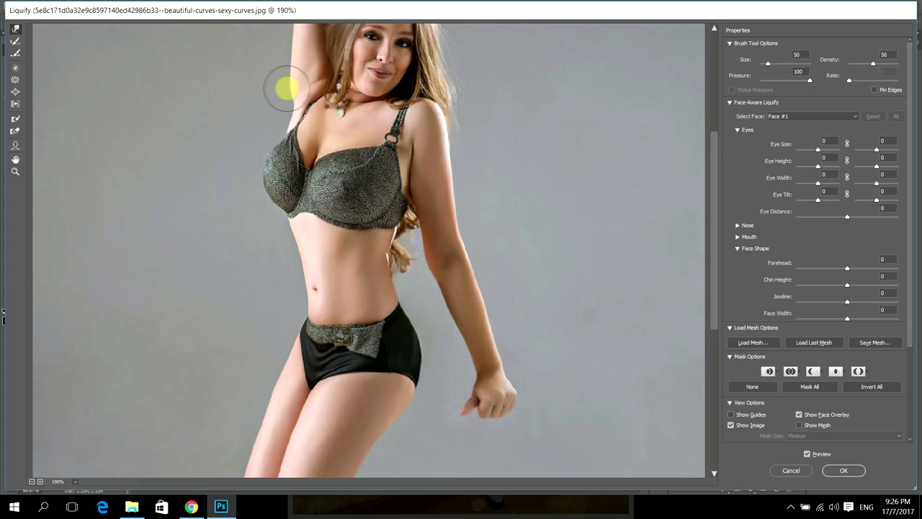
scroll(292, 108, "up", 3)
scroll(284, 180, "up", 1)
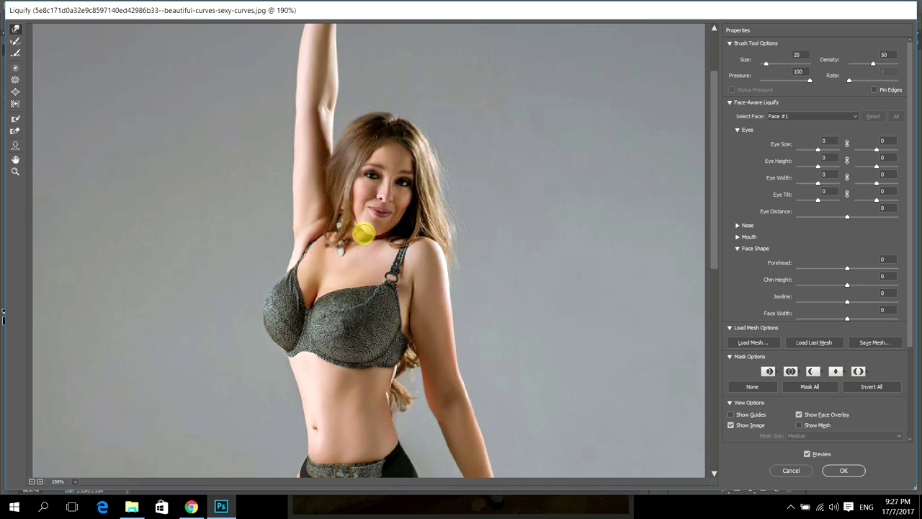
- Pucker the bust inward, then nudge its left contour with Forward Warp at size 100
scroll(315, 236, "down", 2)
left_click(15, 79)
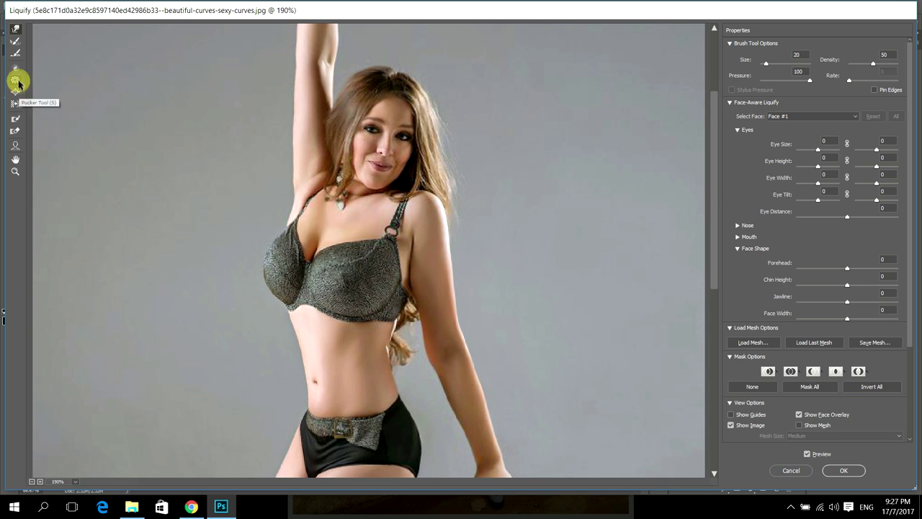
left_click_drag(341, 317, 285, 223)
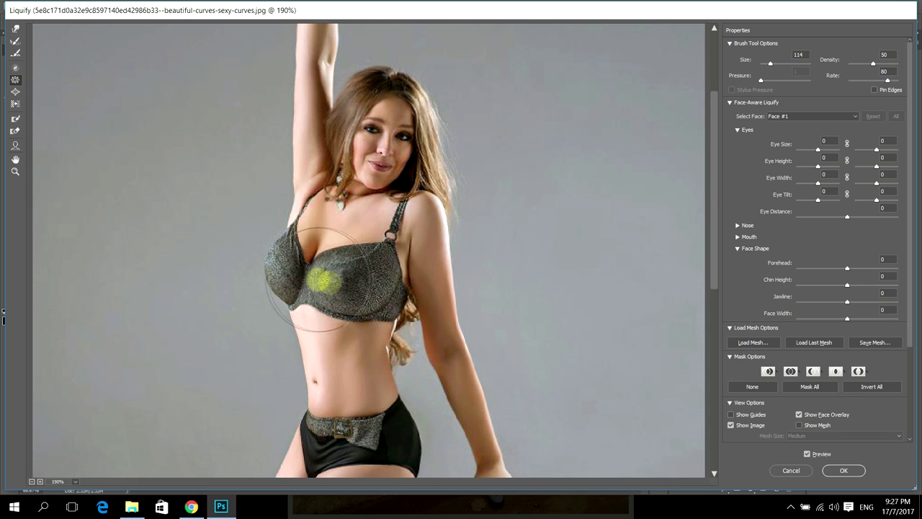
left_click(15, 29)
left_click(798, 55)
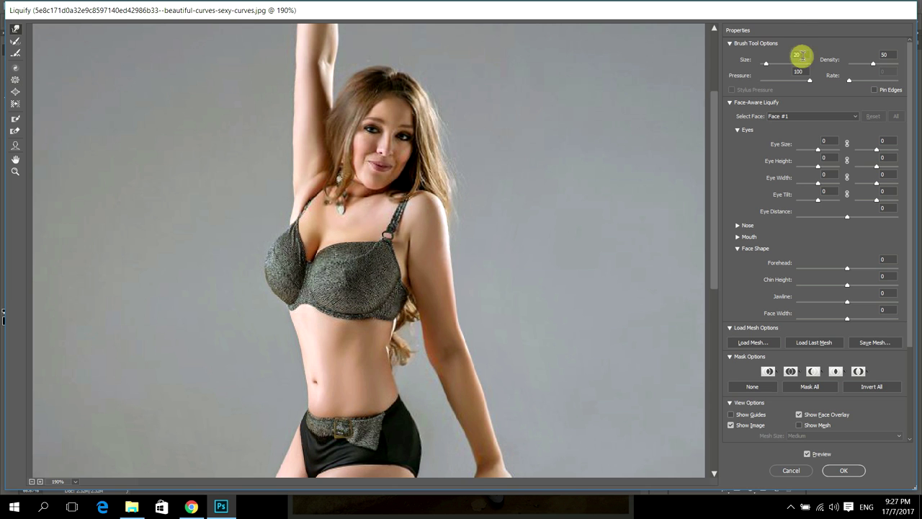
left_click_drag(257, 253, 274, 300)
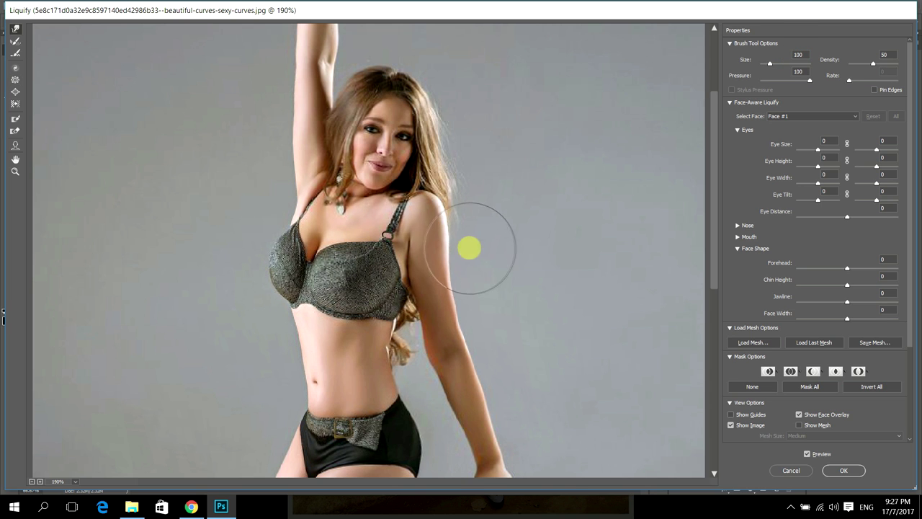
- Zoom out to preview the whole slimmed full-length figure
scroll(432, 324, "down", 3)
scroll(375, 180, "up", 1)
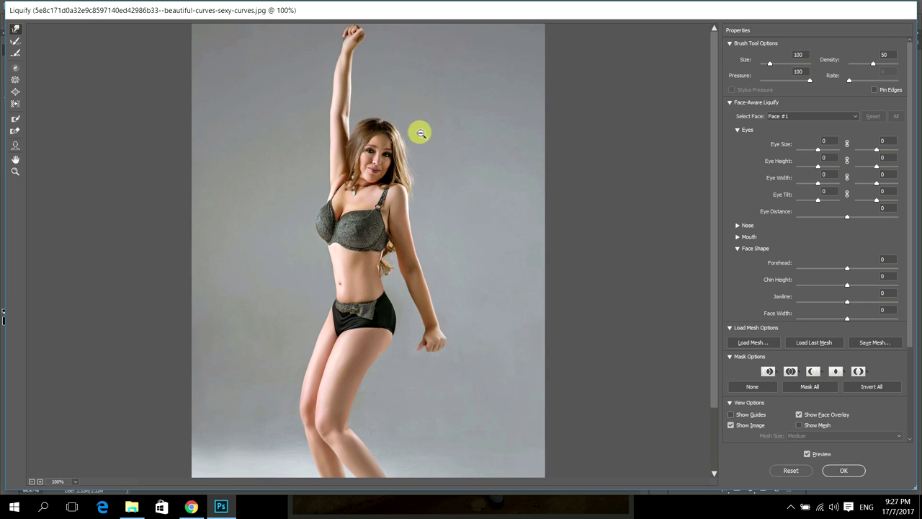
scroll(360, 92, "up", 2)
scroll(422, 202, "down", 2)
scroll(396, 401, "down", 1)
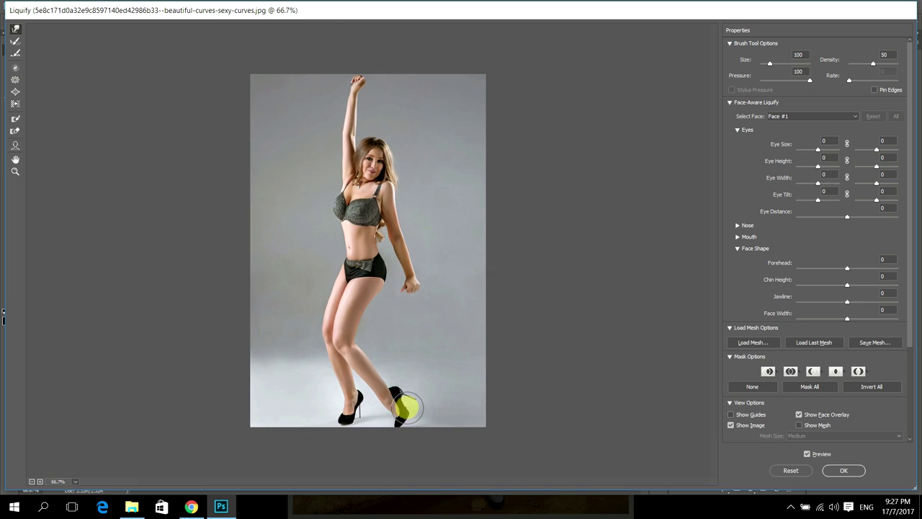
scroll(383, 286, "up", 1)
scroll(383, 287, "up", 1)
scroll(377, 263, "down", 1)
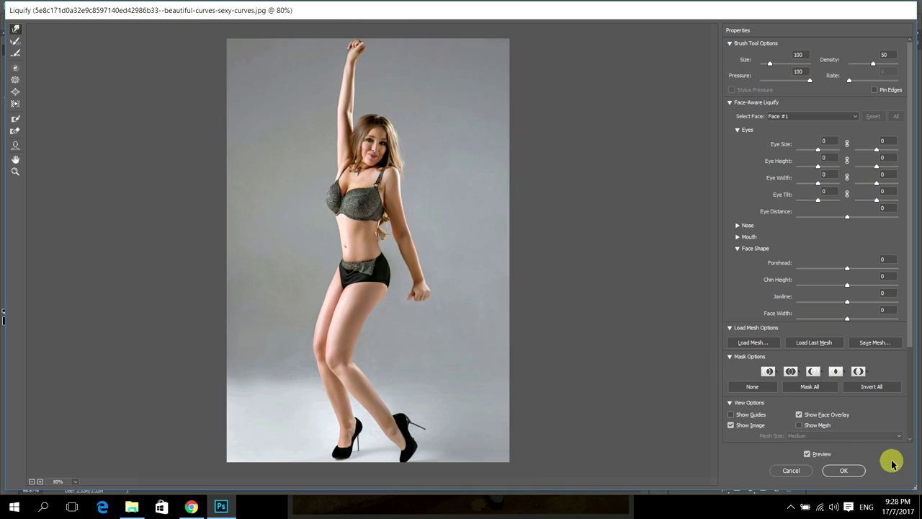
- Apply the Liquify changes and save a JPEG copy named …sexy-curves1.jpg at Maximum quality 12
left_click(854, 475)
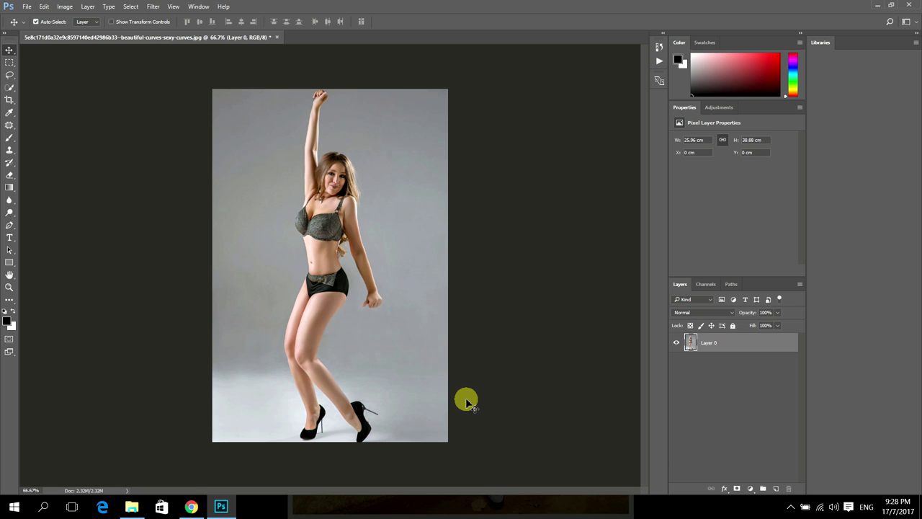
left_click(26, 7)
left_click(45, 140)
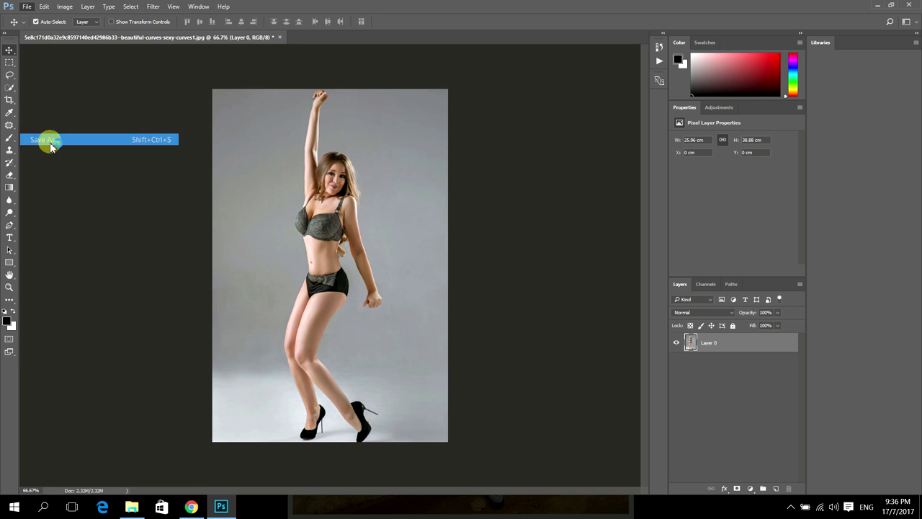
left_click(261, 240)
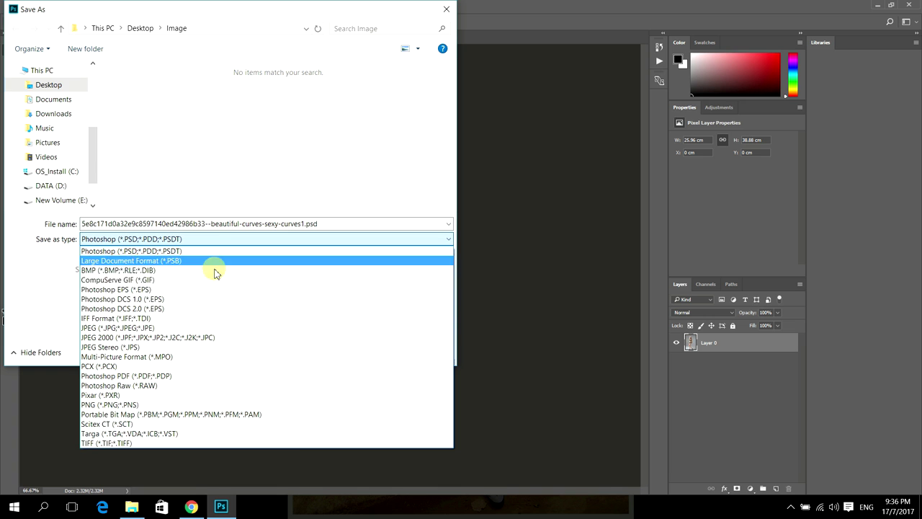
left_click(176, 326)
left_click(344, 355)
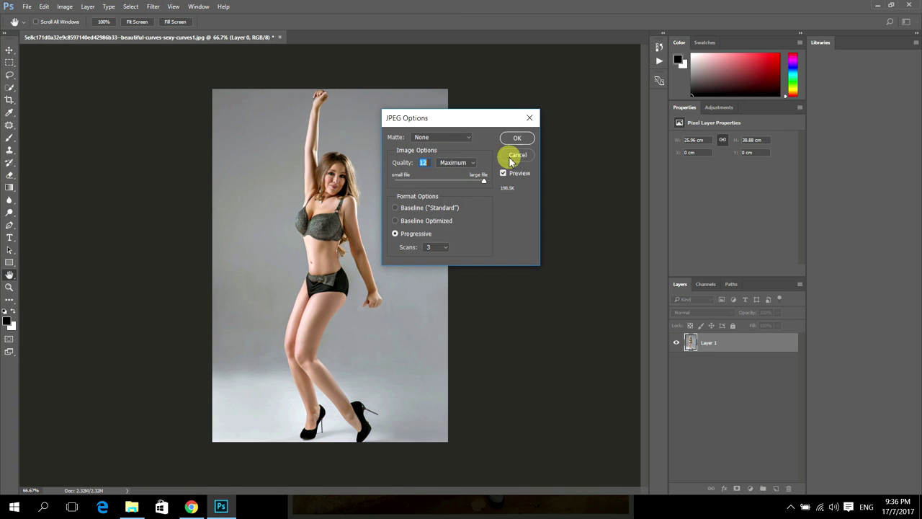
left_click(514, 139)
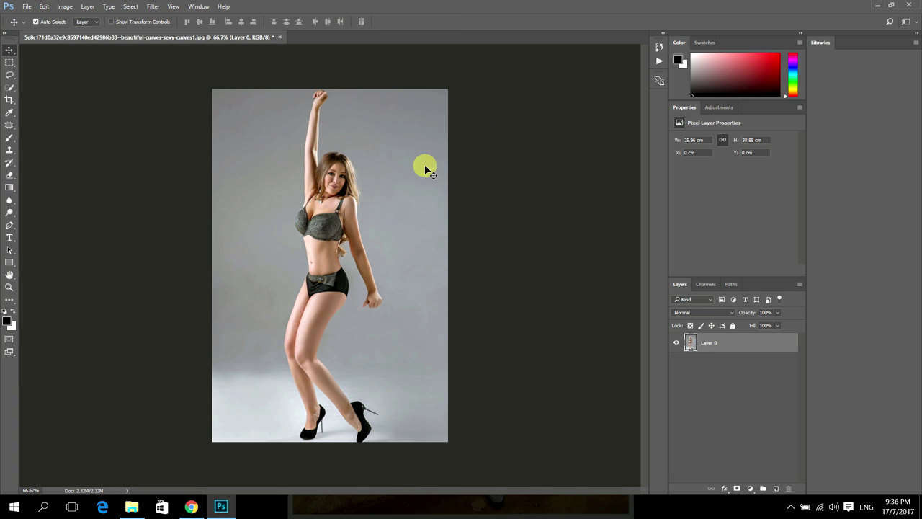